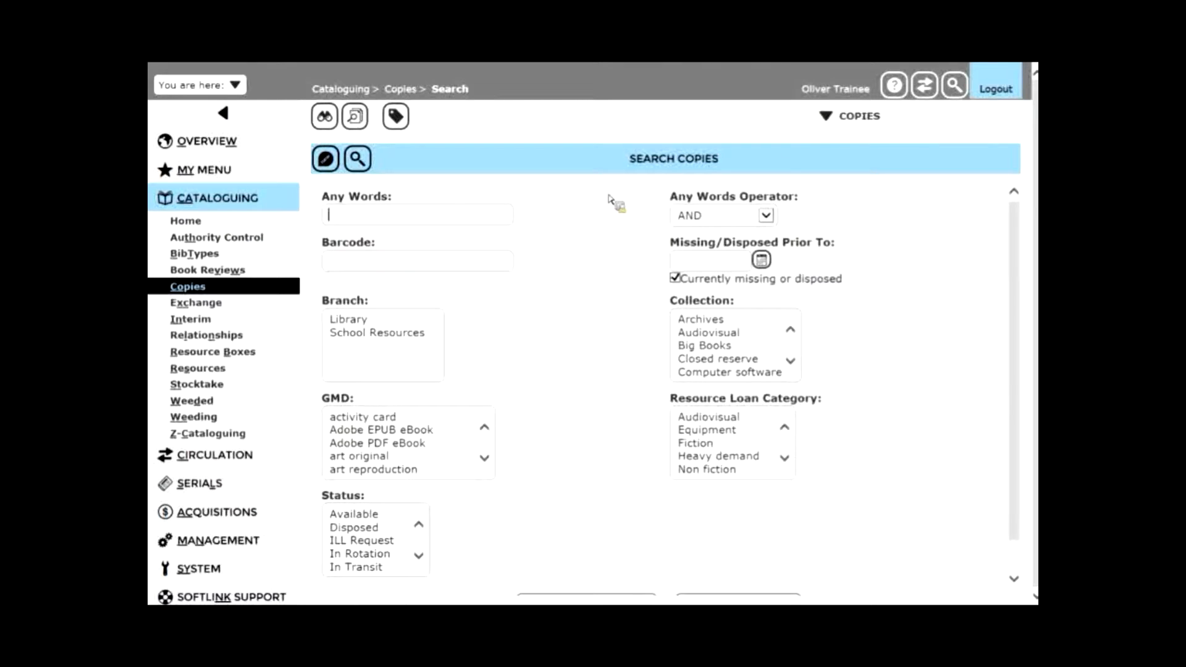
- Start a multi-barcode copy search with barcodes R001739999, R001839999, R002349999 and R002439999, one per line
mouse_move(882, 135)
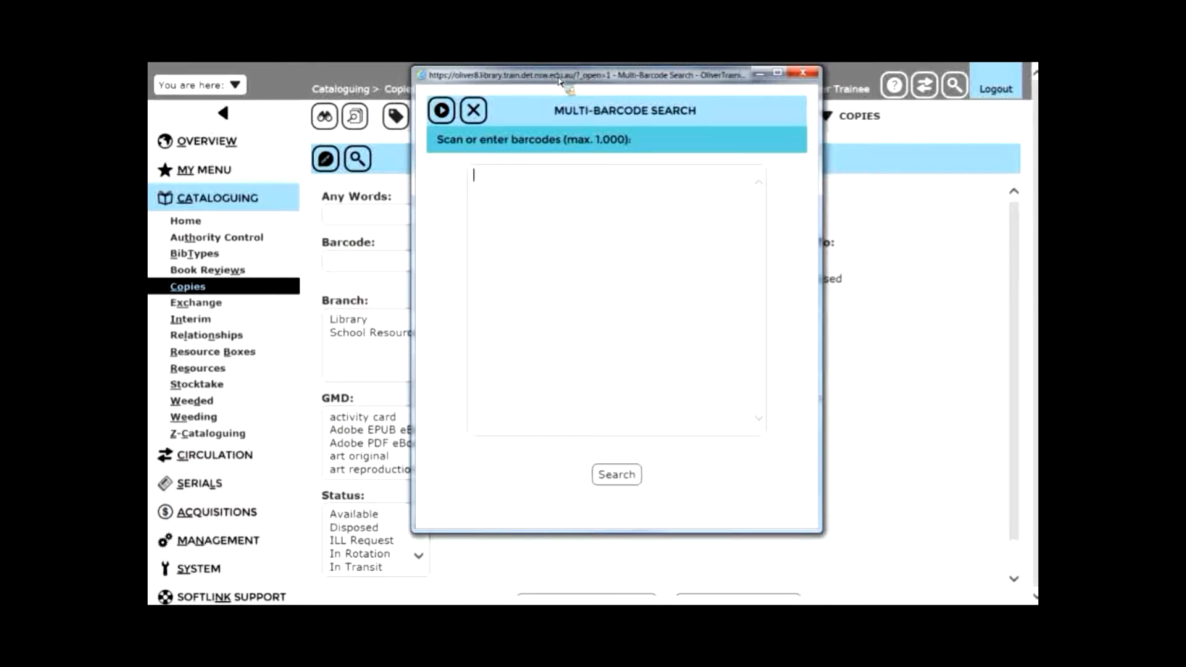
text(R001739999)
key(Return)
text(R001839999)
key(Return)
text(R002349999)
key(Return)
text(R002439999)
key(Return)
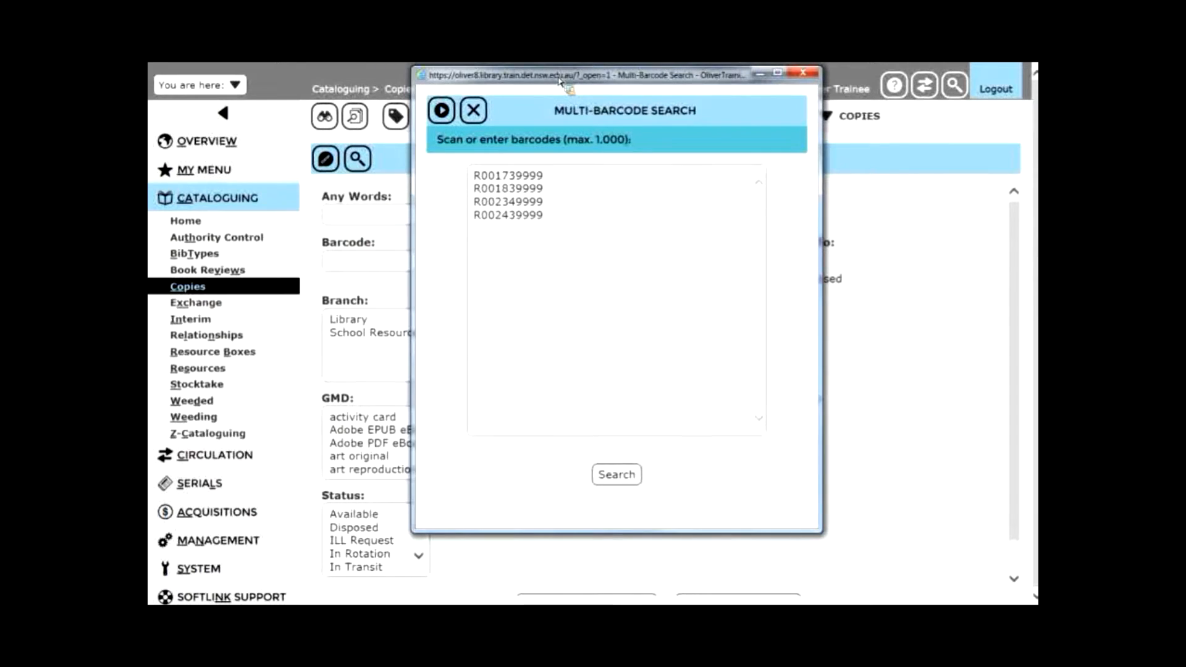
- Add barcodes R000849999, R000259999 and R000119999 to the list and run the multi-barcode search
text(R000849999)
key(Return)
text(R000259999)
key(Return)
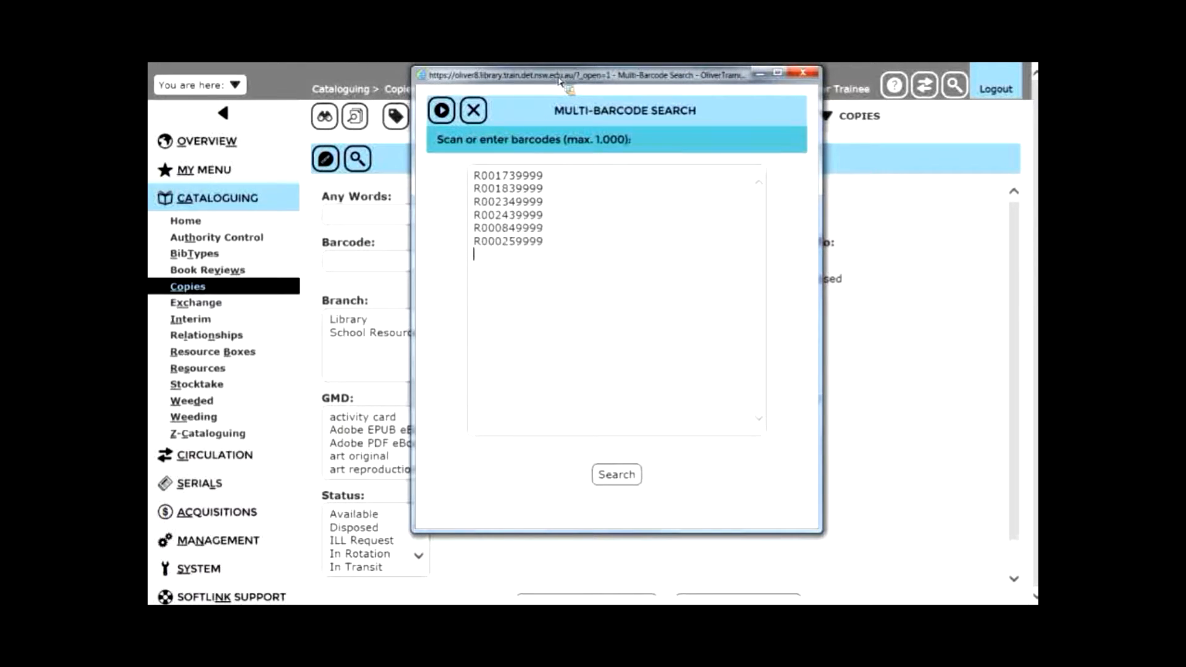
text(R000119999)
key(Return)
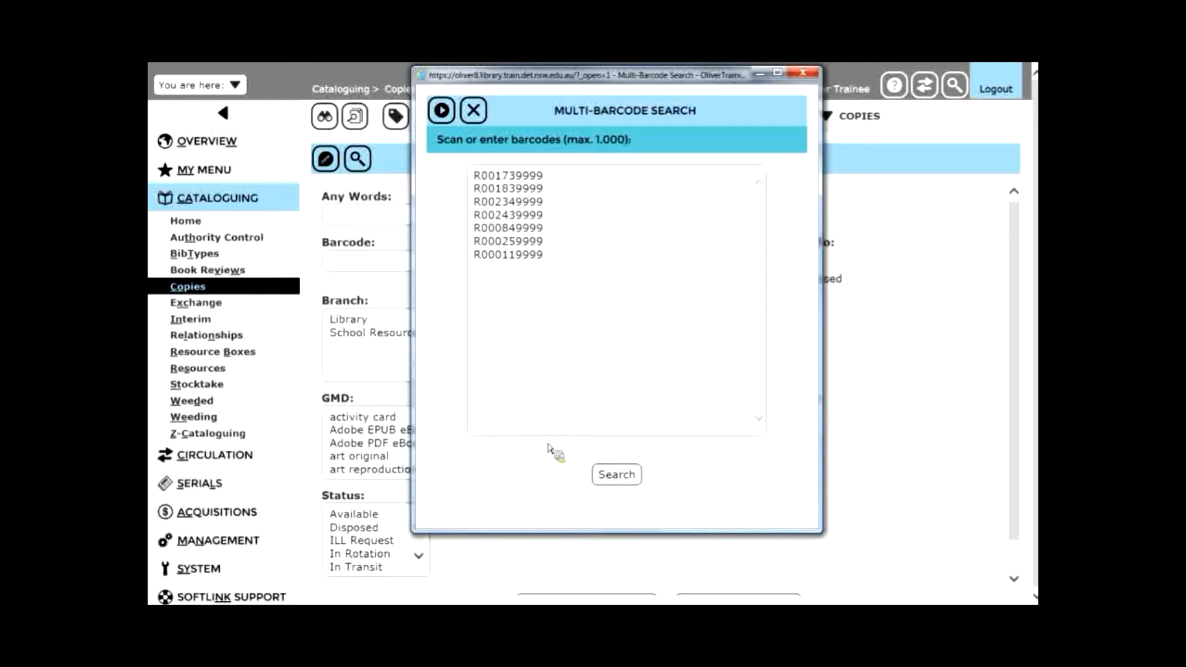
click(633, 479)
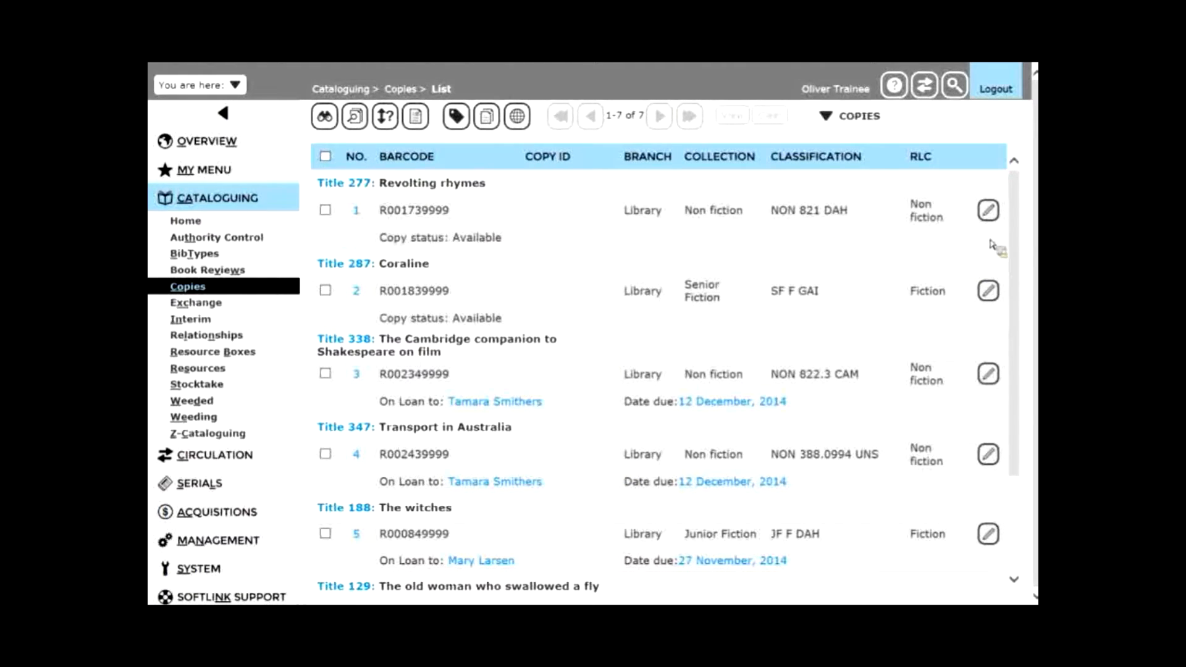
- Review the loan categories of the found copies and open the copy exchange form for them
scroll(1023, 259, down, 1)
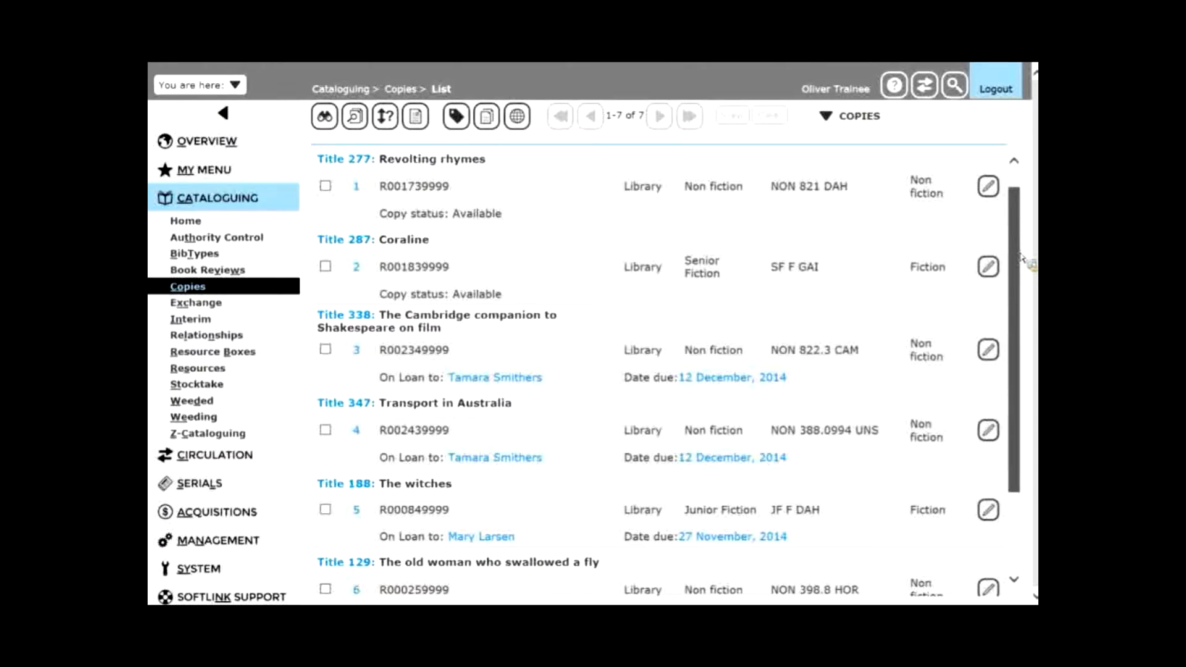
scroll(1022, 247, up, 1)
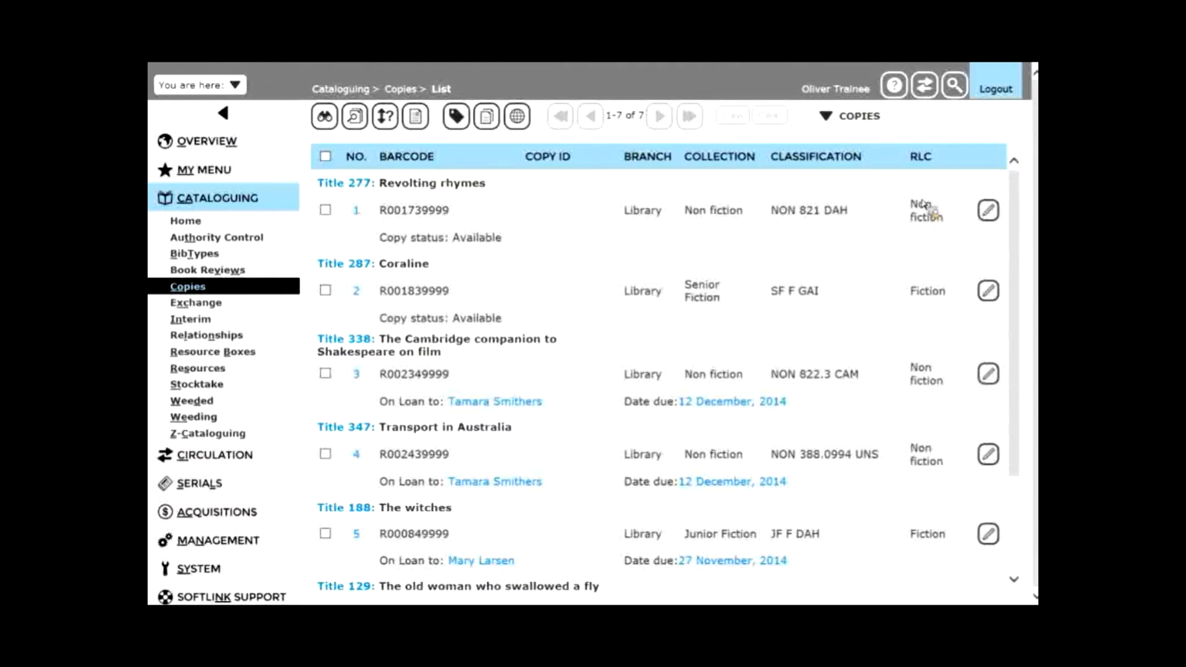
scroll(1025, 328, down, 3)
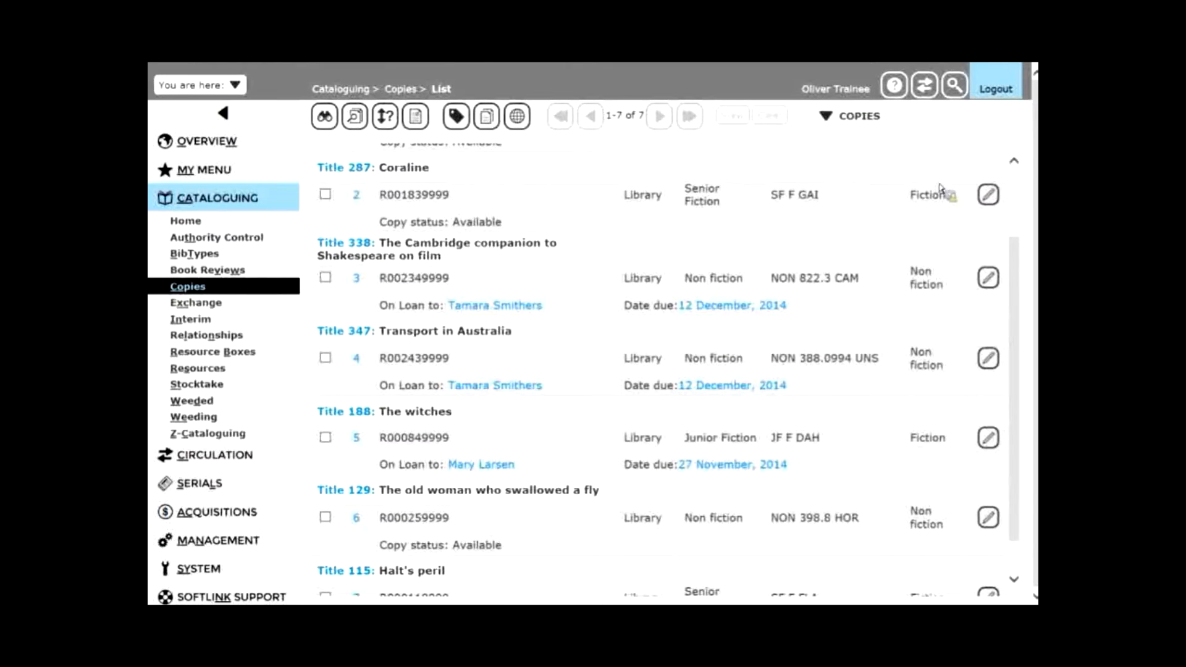
scroll(1019, 352, down, 1)
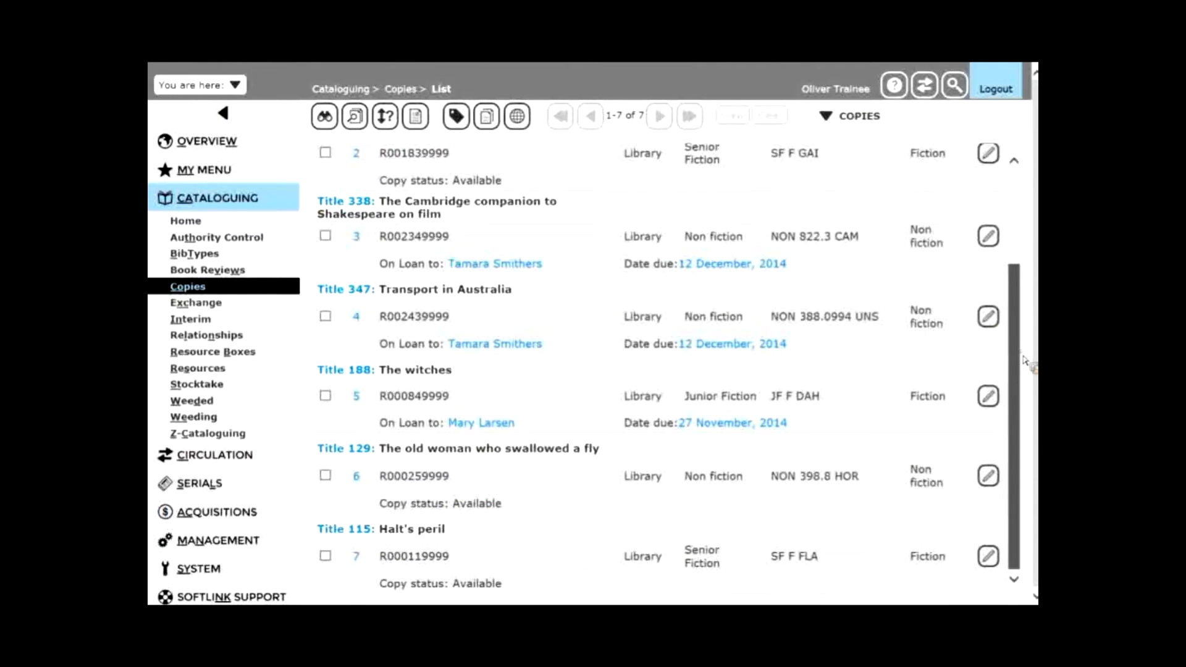
scroll(1025, 391, up, 5)
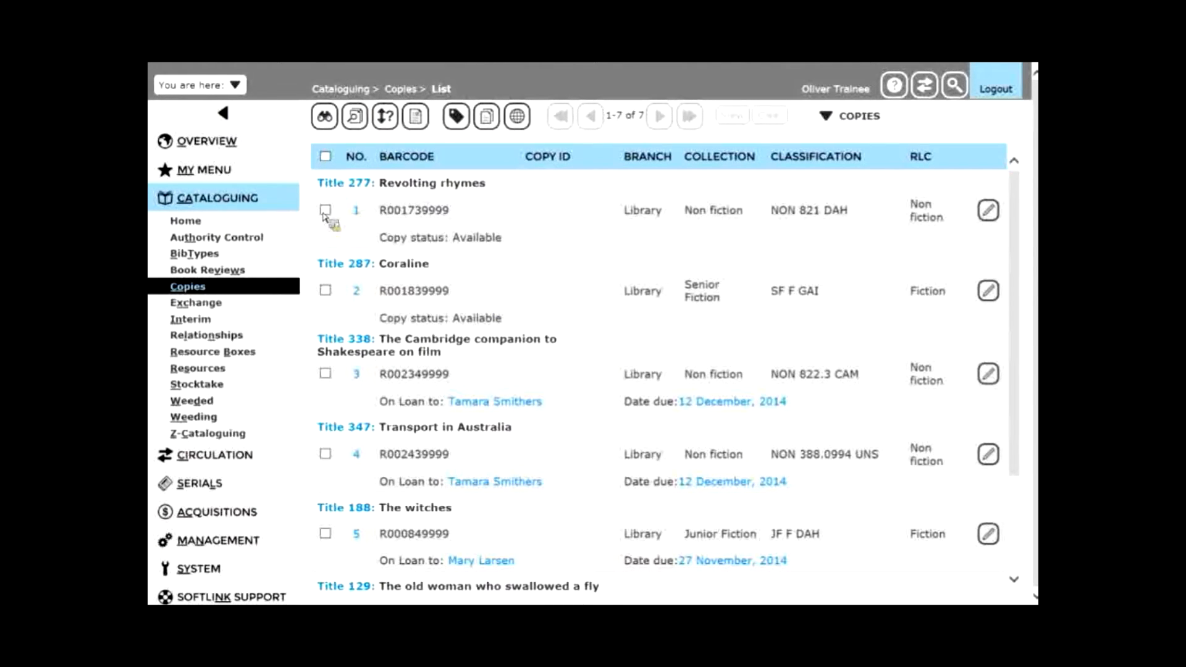
click(195, 303)
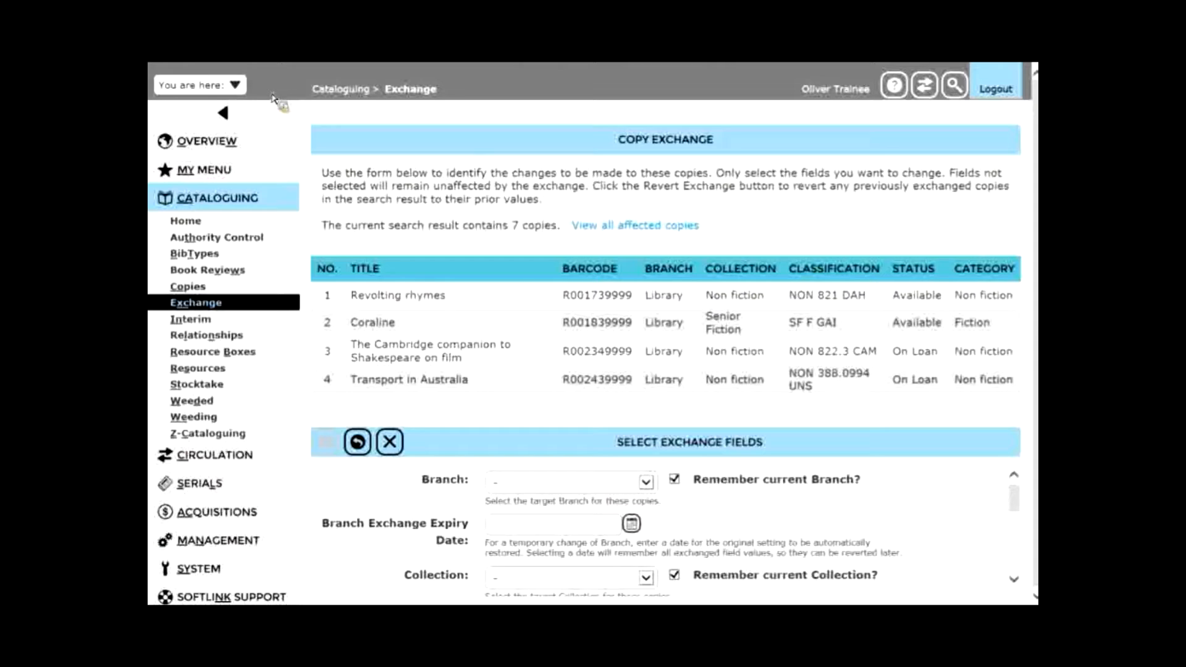
- Look through the exchange fields and set the target Resource Loan Category (RLC) to Not for loan
drag(1037, 321, 1037, 337)
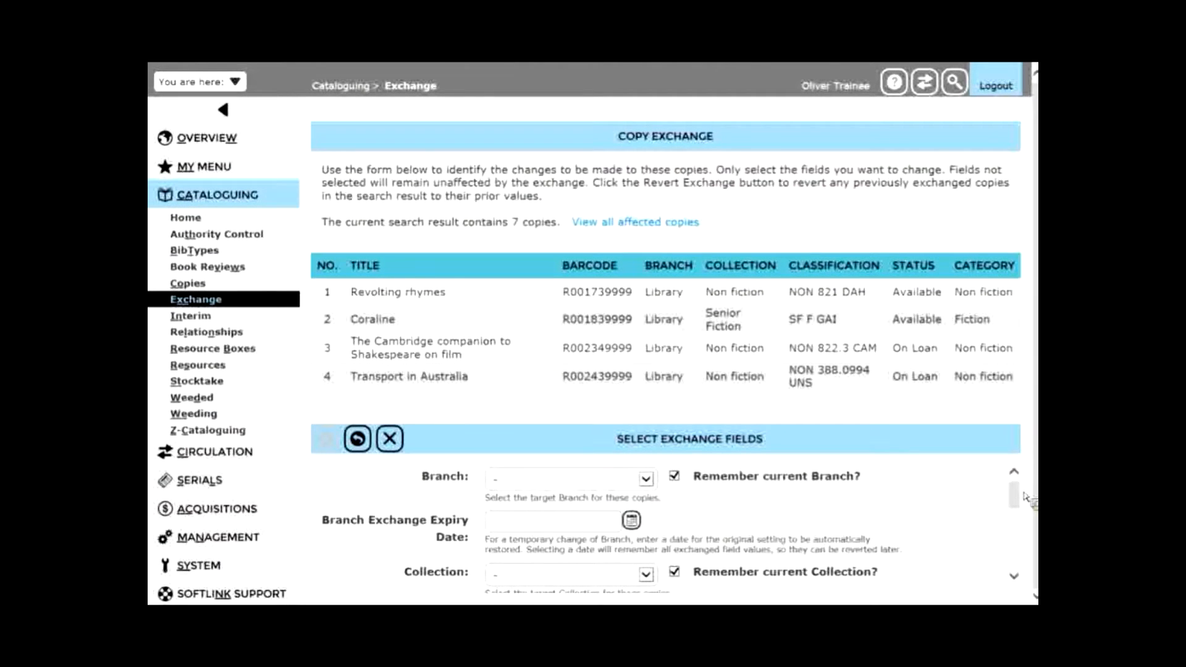
mouse_move(1015, 500)
mouse_down()
mouse_move(1015, 513)
mouse_move(1015, 500)
mouse_up()
scroll(1020, 505, down, 2)
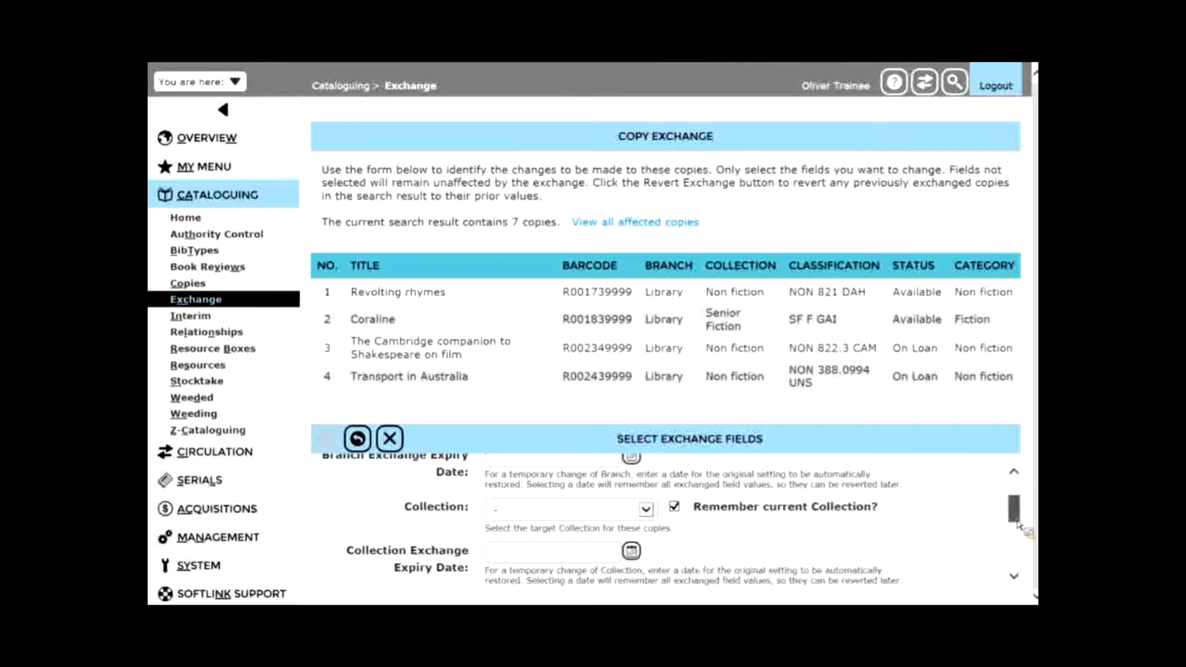
scroll(1016, 522, down, 3)
drag(1019, 535, 1026, 556)
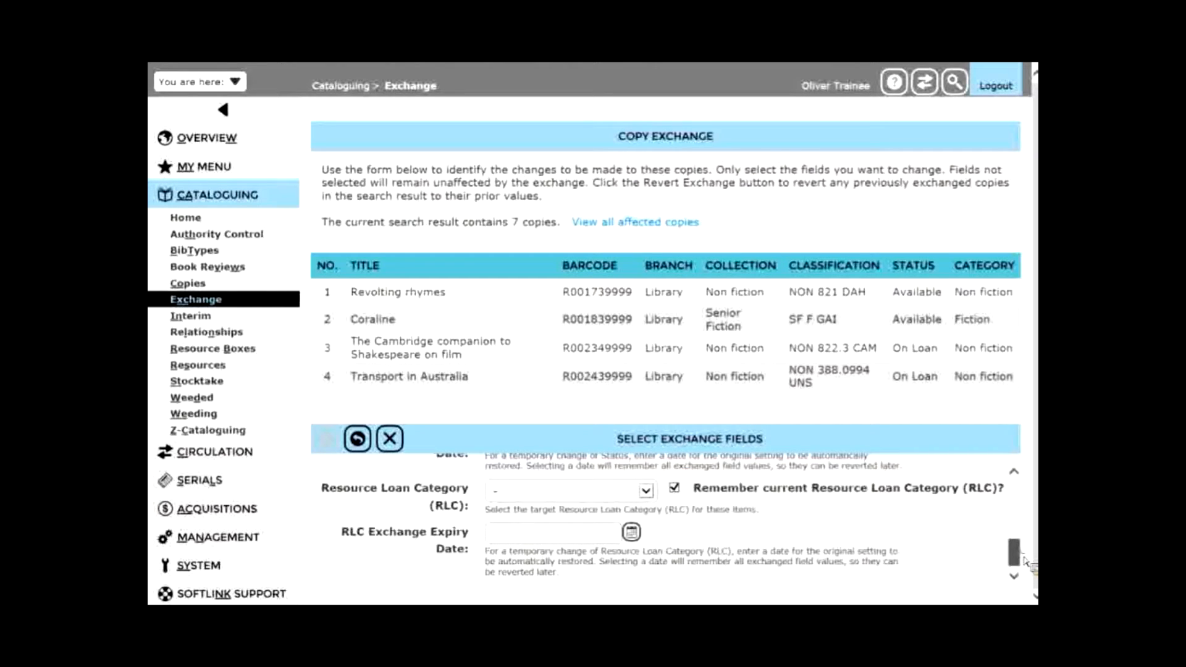
drag(1014, 553, 1013, 490)
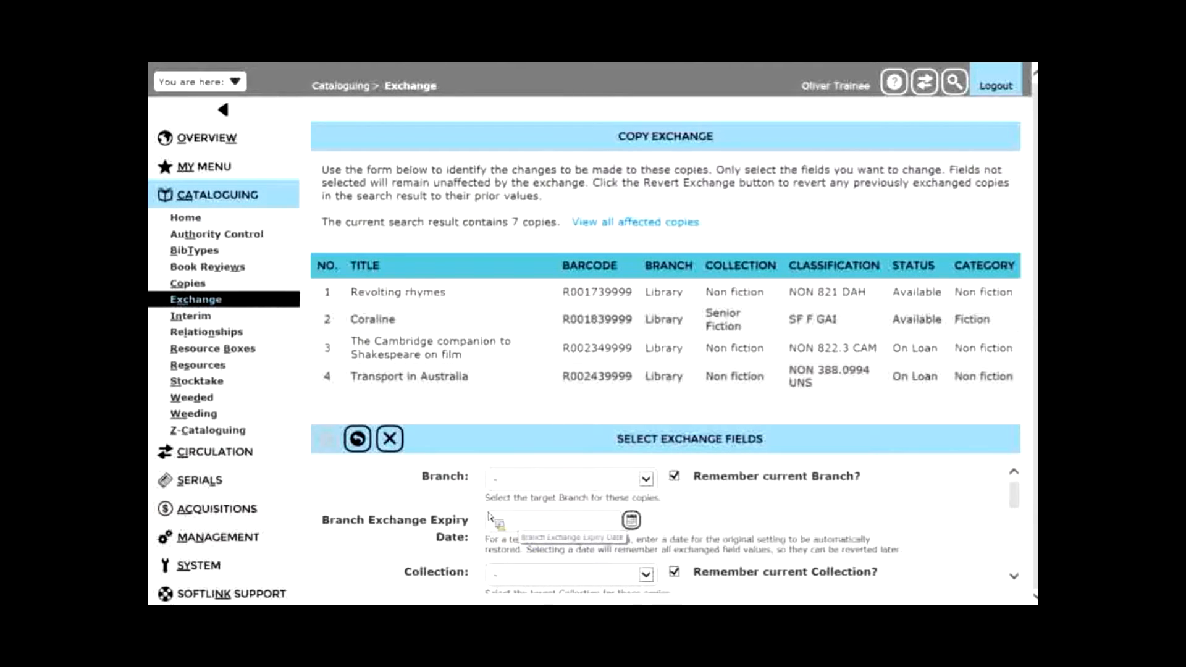
drag(1015, 498, 1035, 555)
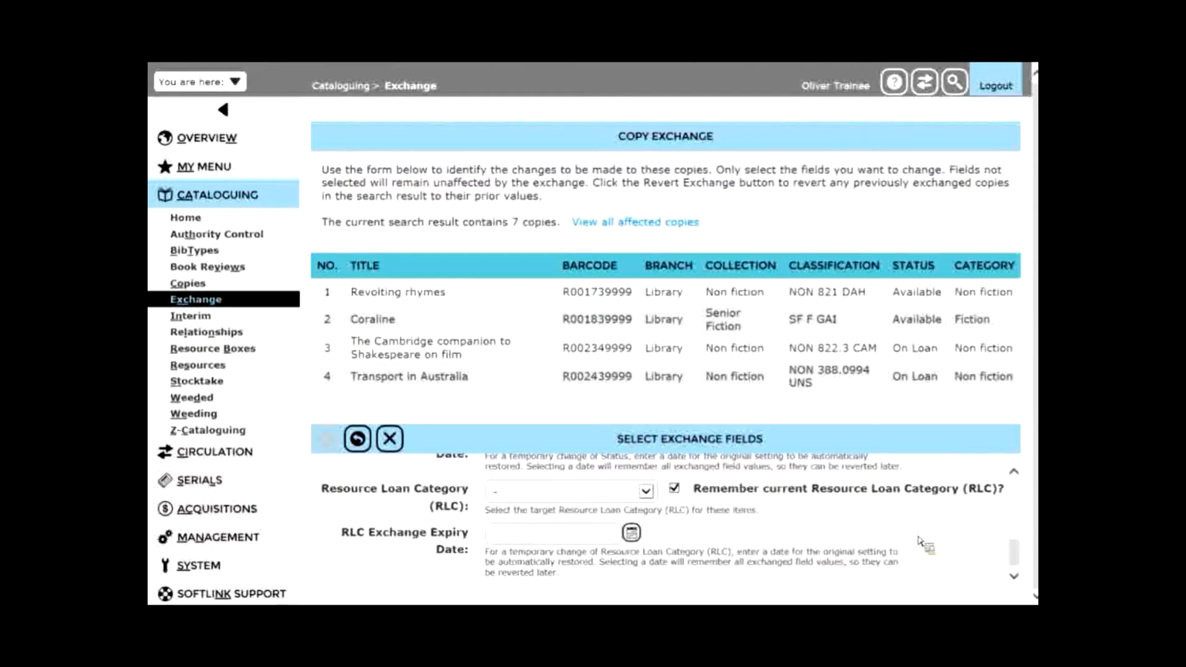
click(648, 492)
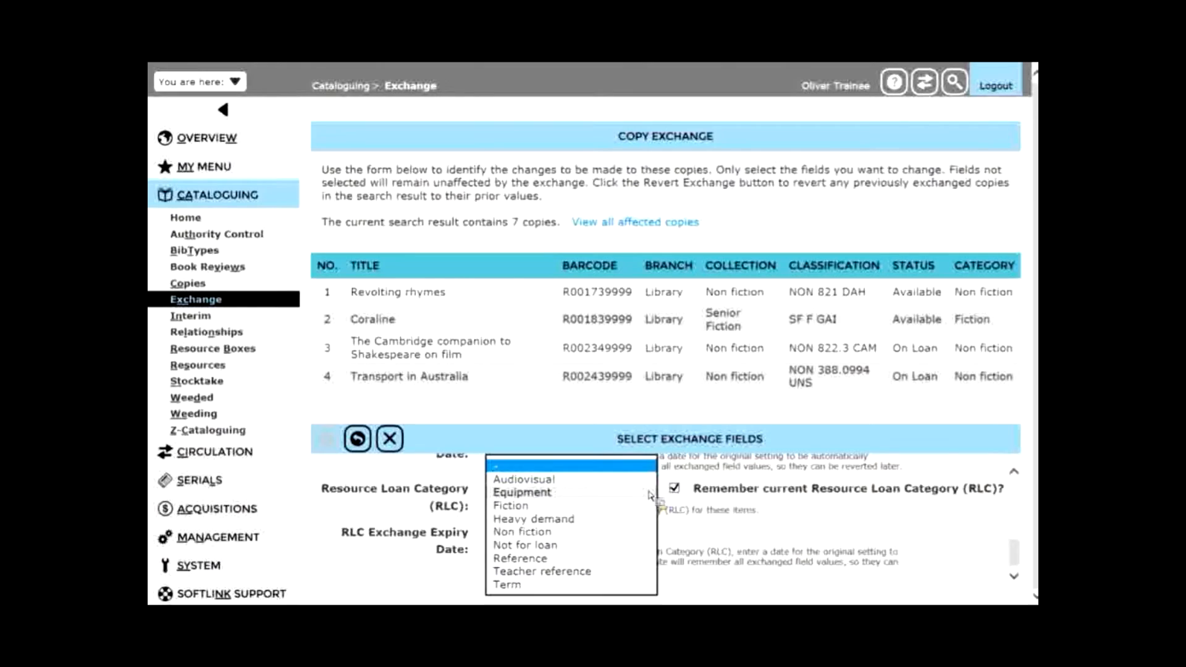
click(764, 519)
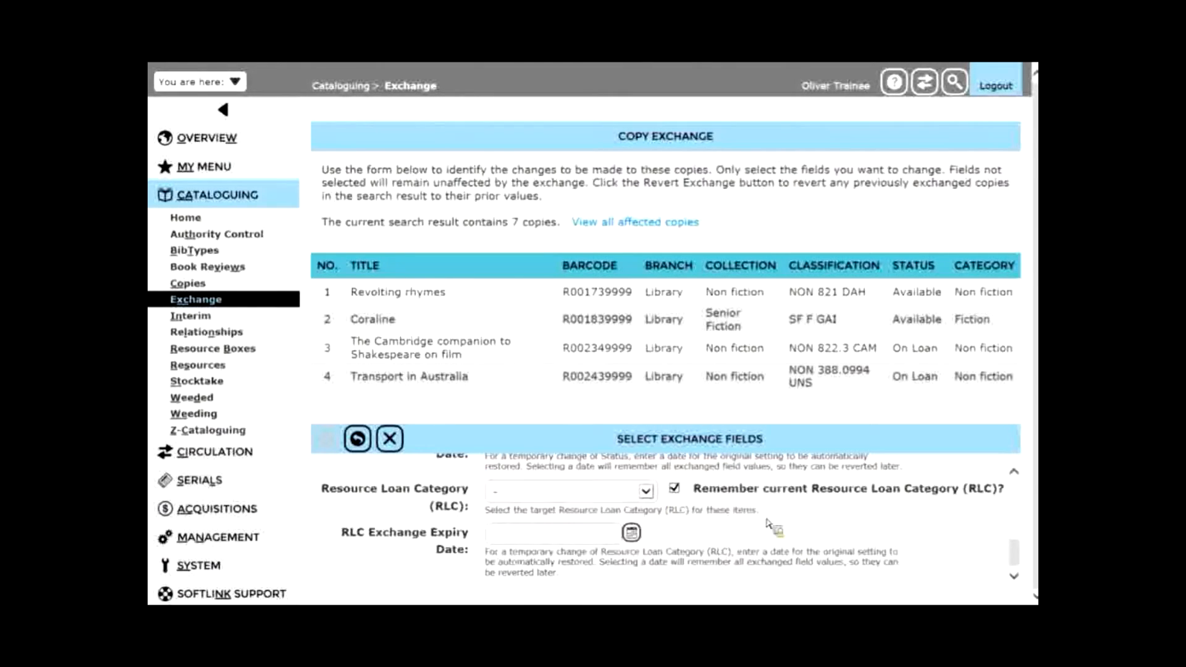
click(651, 497)
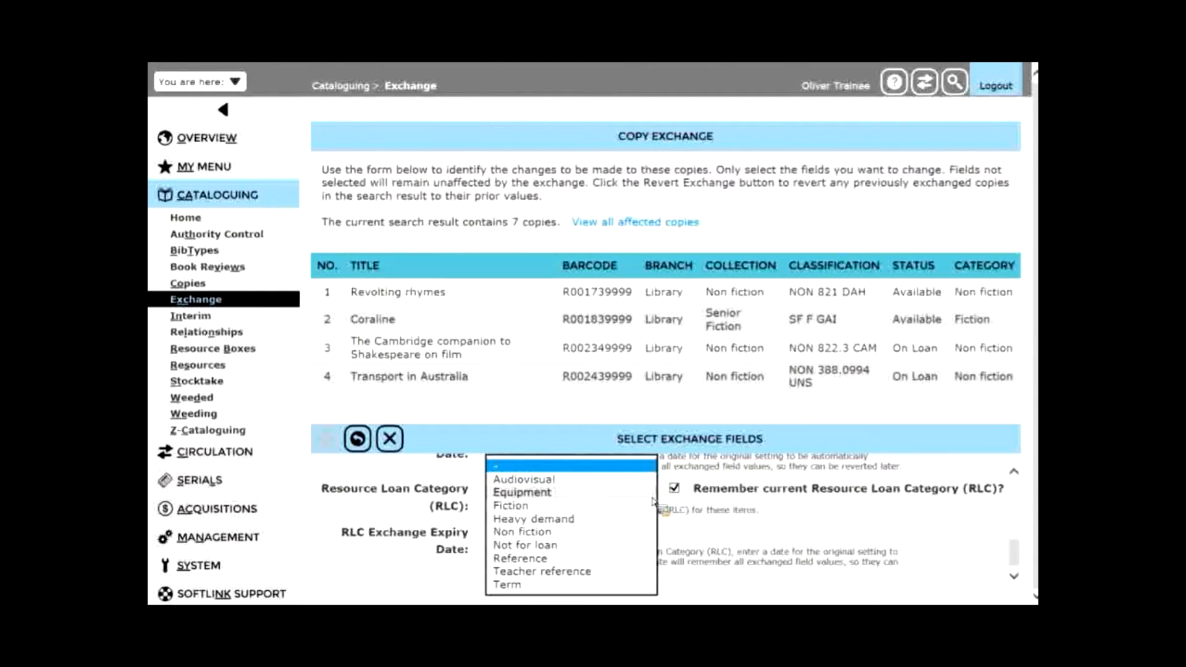
click(608, 546)
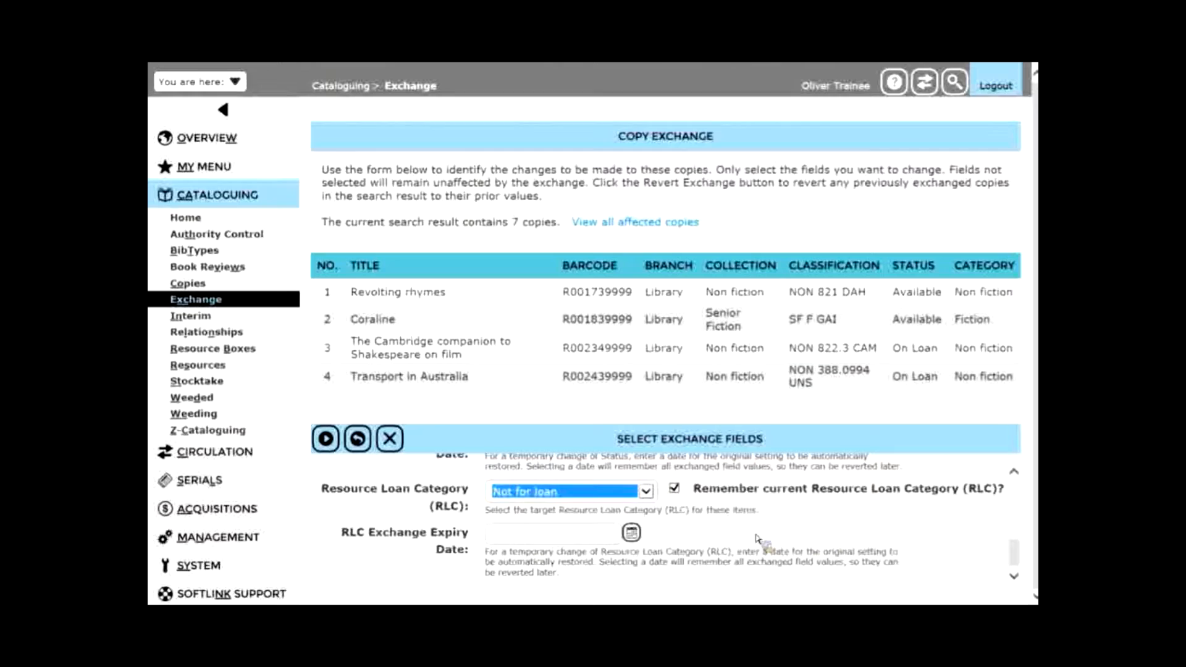
- Set the RLC Exchange Expiry Date to 31/10/2016
click(554, 539)
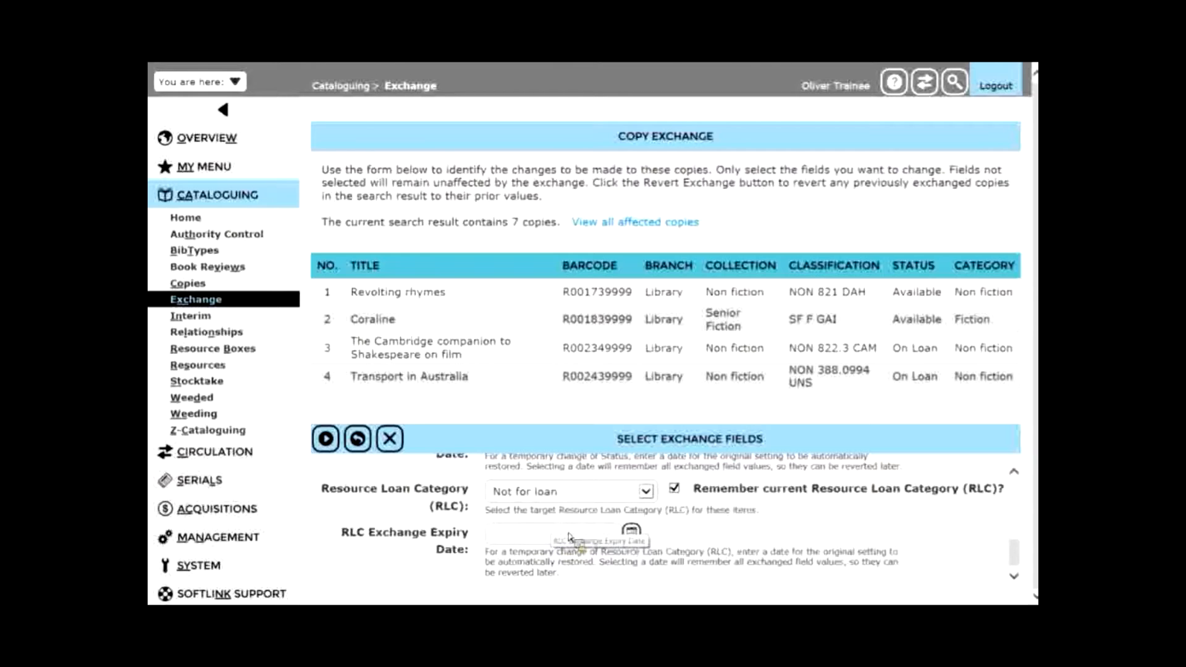
click(631, 532)
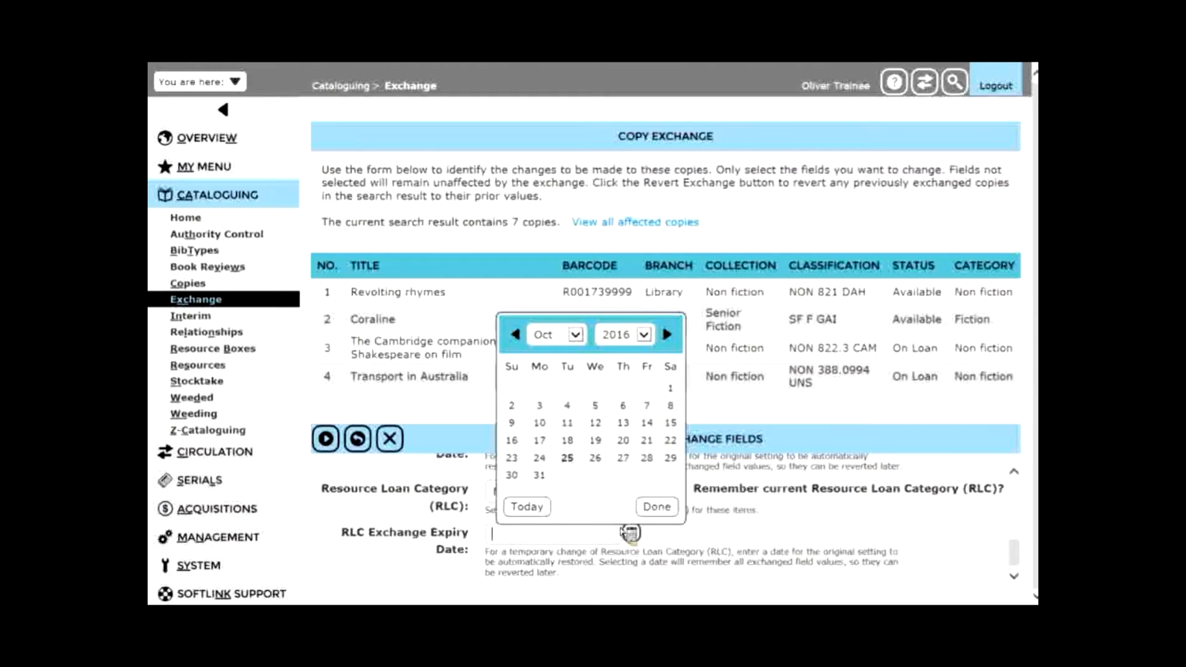
click(539, 475)
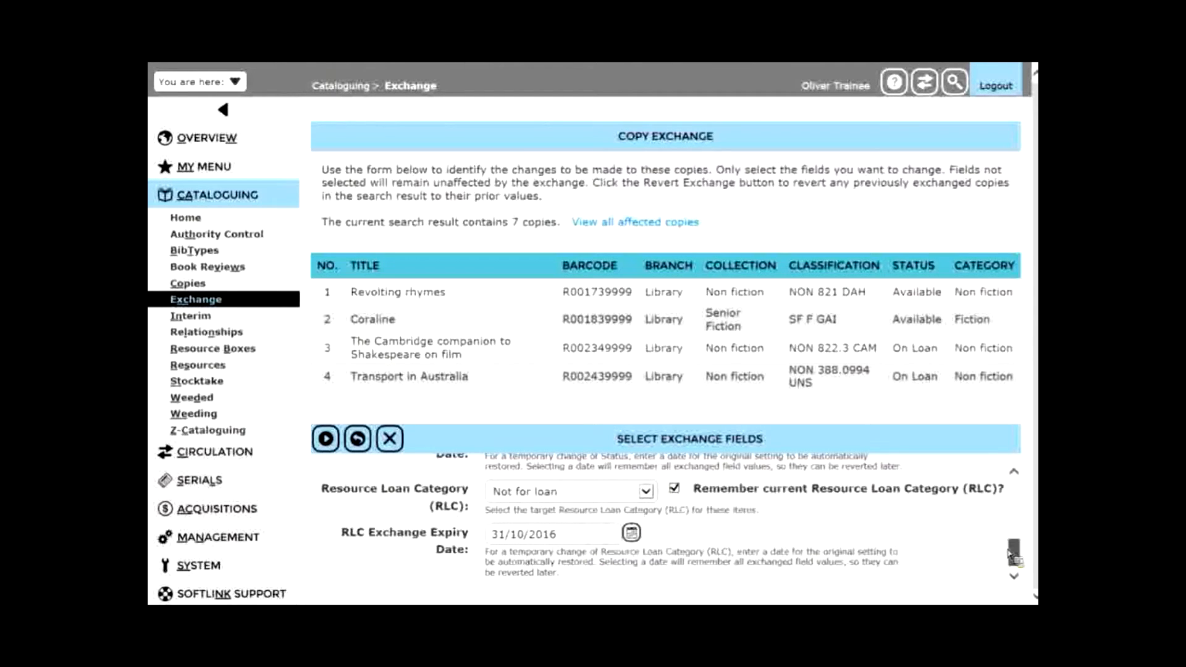
- Examine the Status and Branch options offered in the exchange form without choosing any
drag(1013, 552, 1014, 528)
click(646, 525)
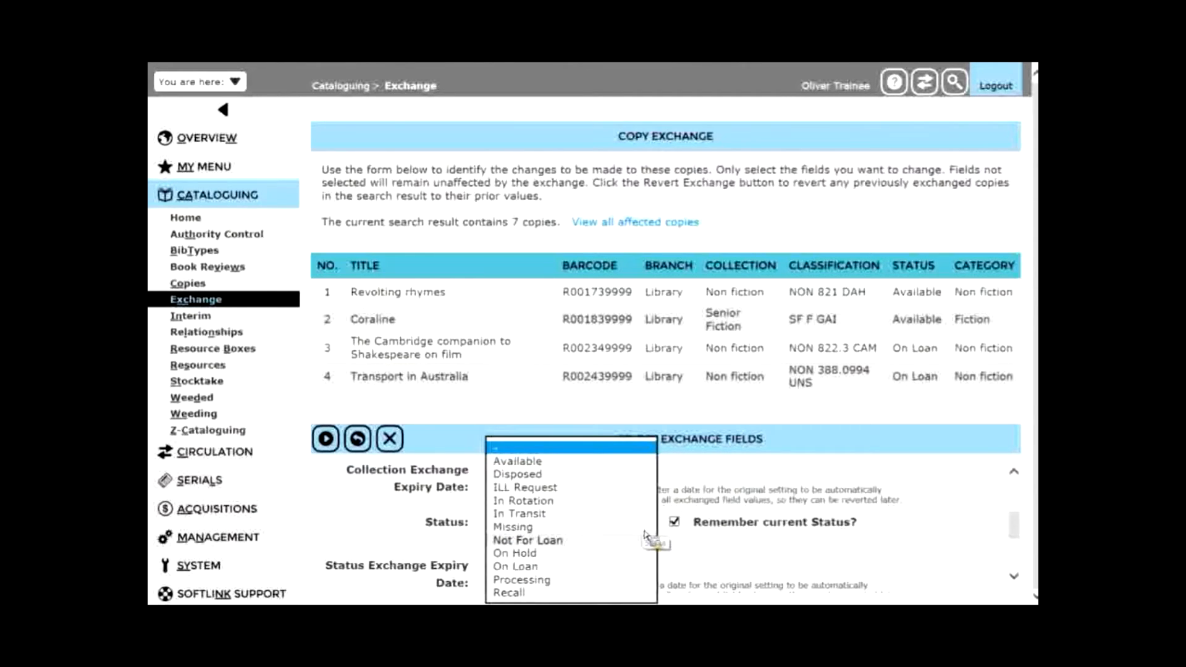
click(920, 546)
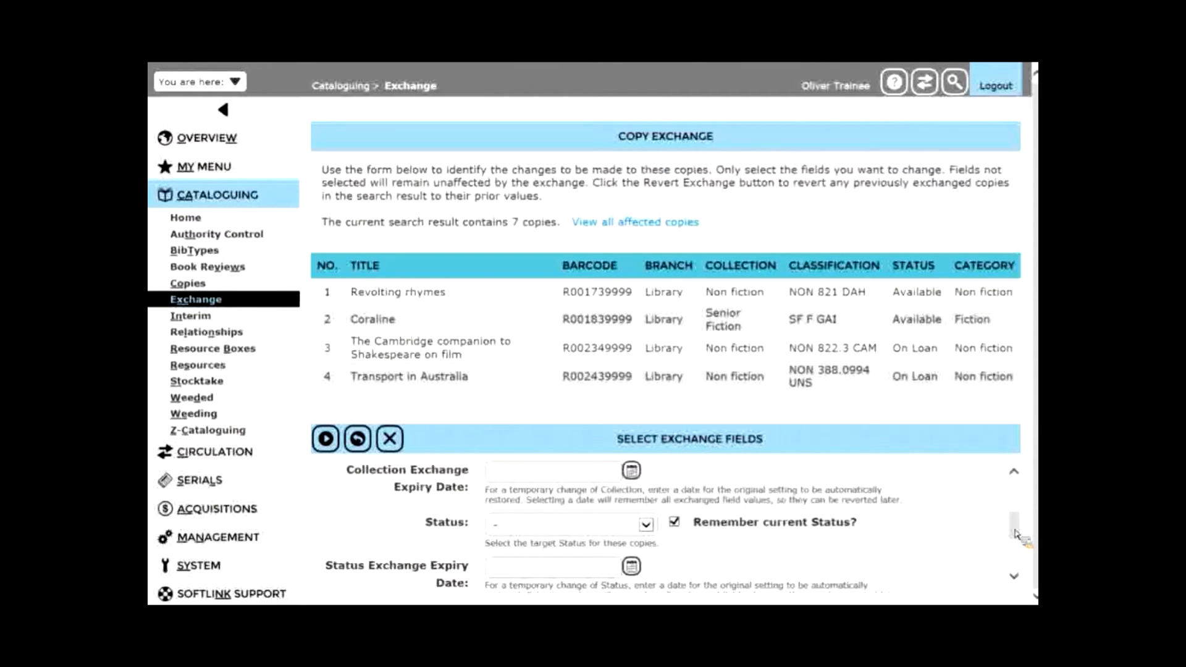
drag(1015, 533, 1014, 516)
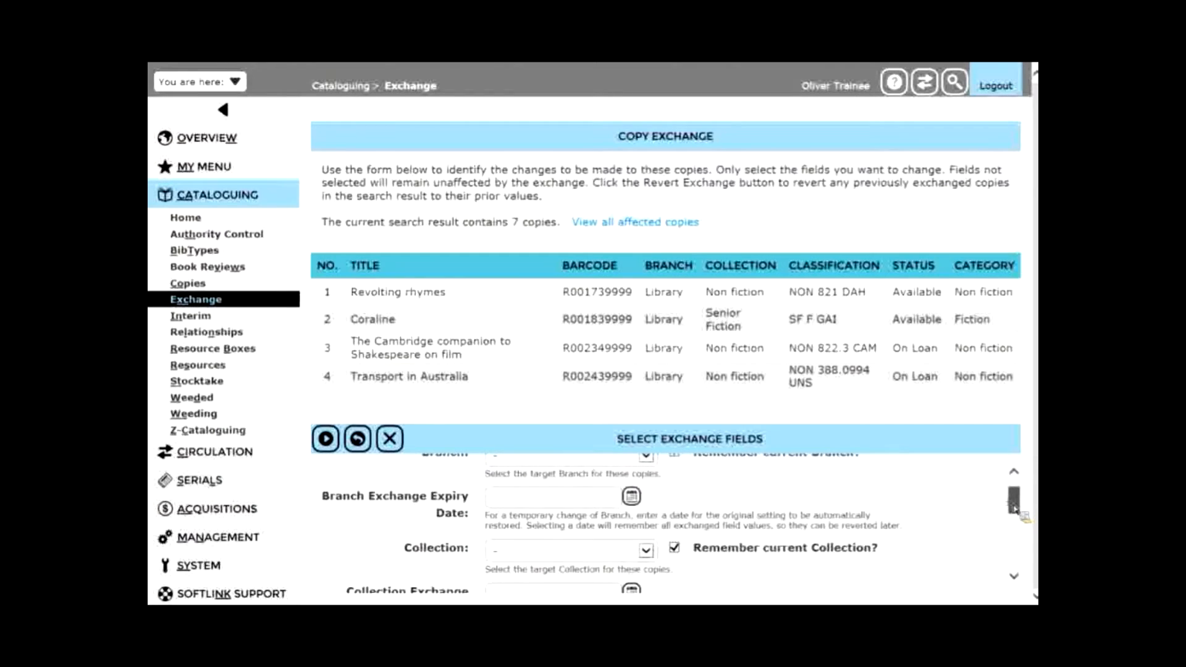
scroll(1013, 490, up, 1)
click(655, 483)
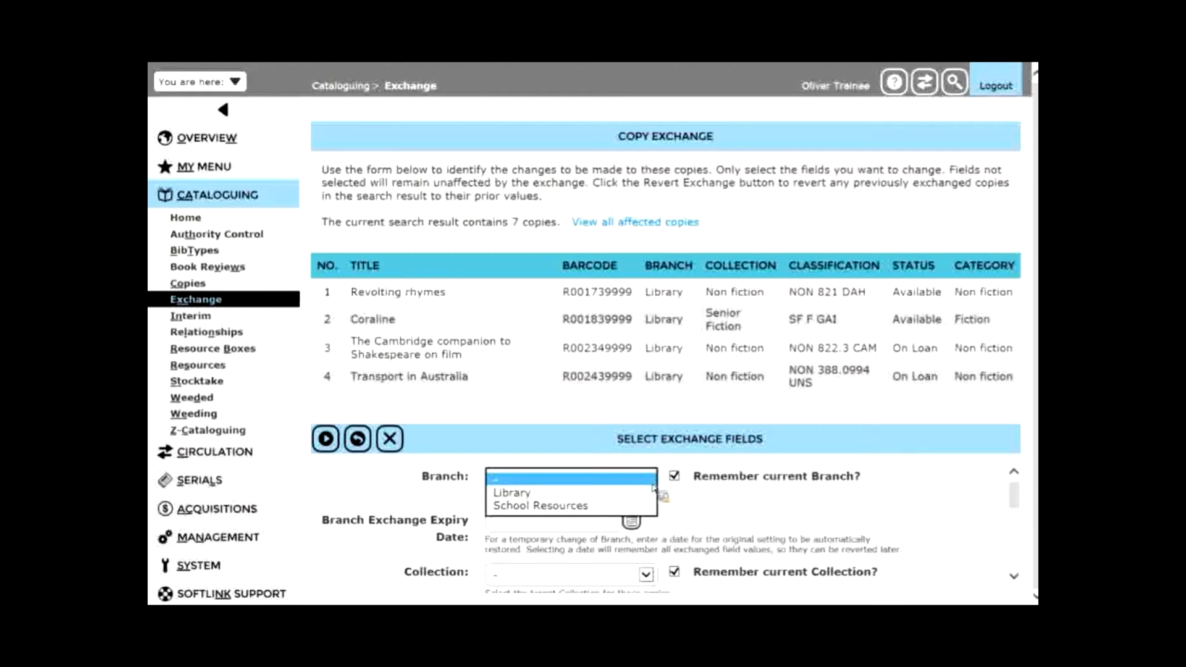
click(718, 506)
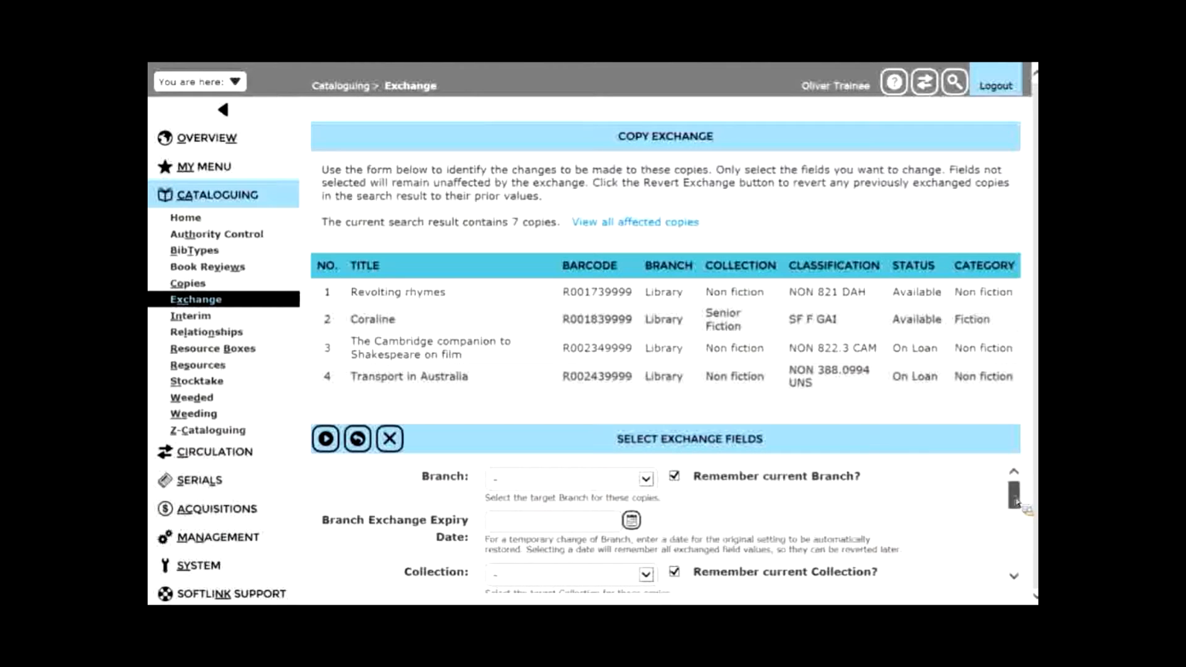
- Apply the Resource Loan Category exchange to the copies and list all affected copies
drag(1015, 499, 1017, 559)
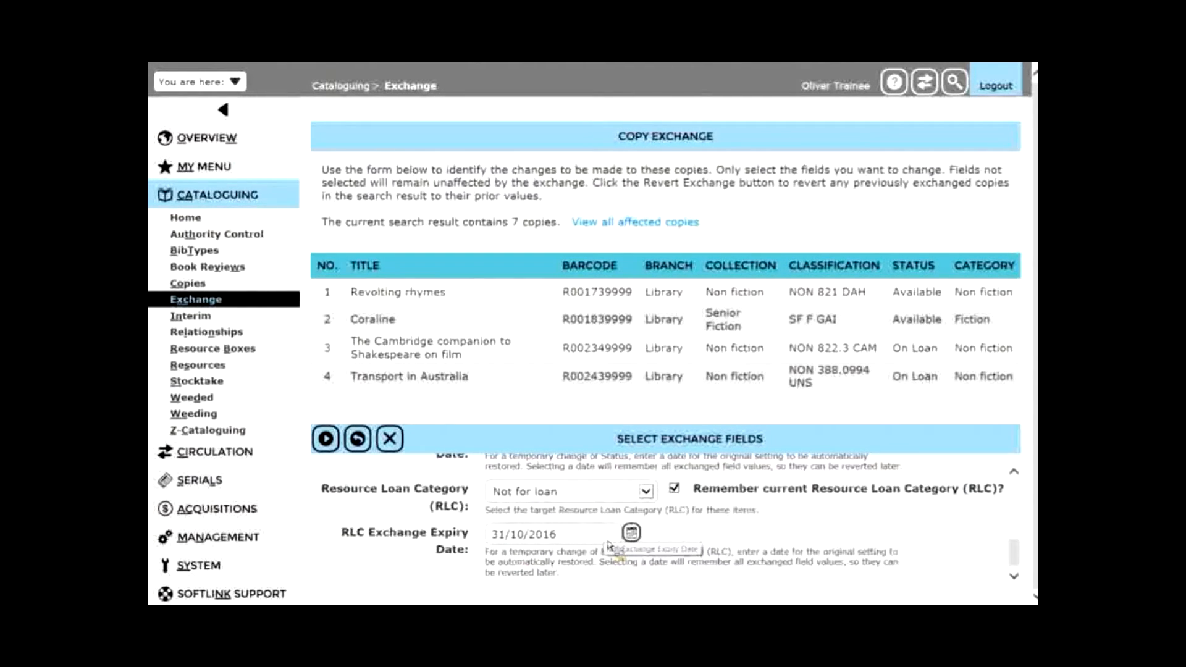
click(326, 439)
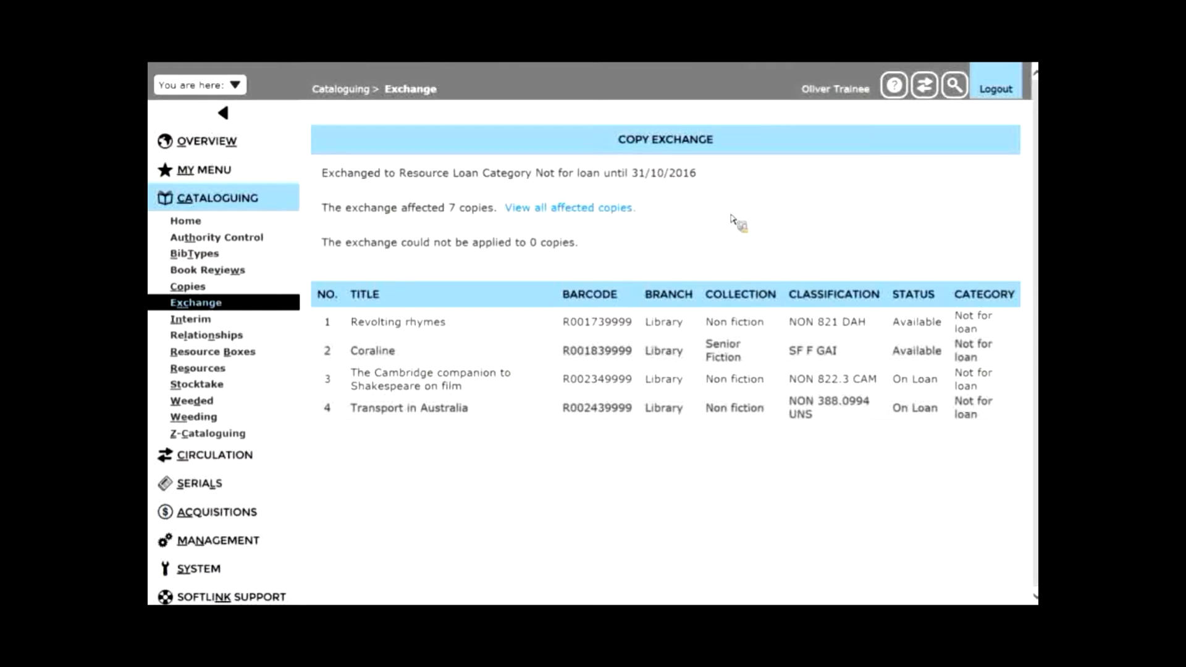
click(591, 213)
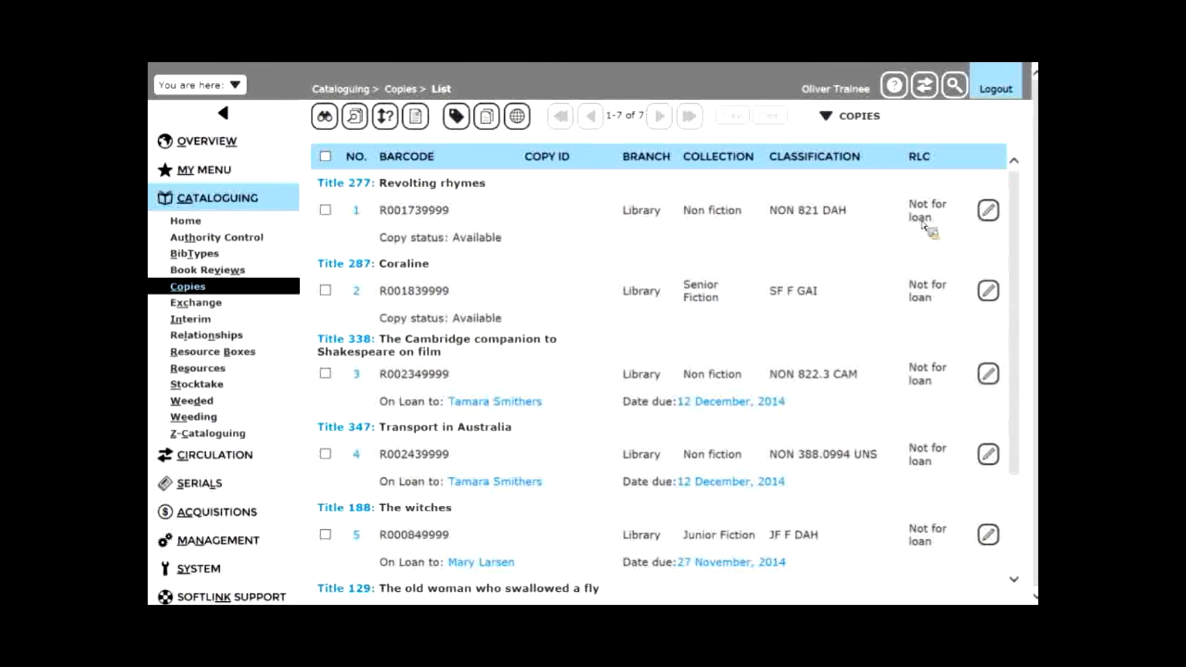
- Open the copy details of Revolting rhymes and check its Resource Loan Category and exchange fields
click(357, 211)
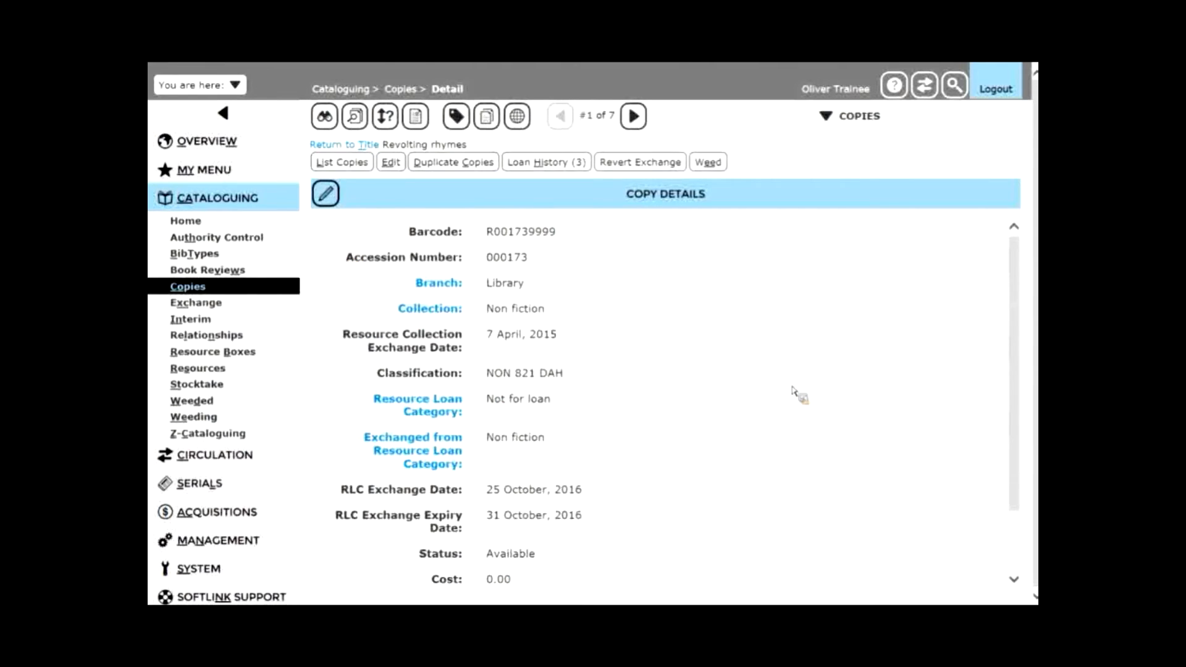
scroll(792, 391, down, 1)
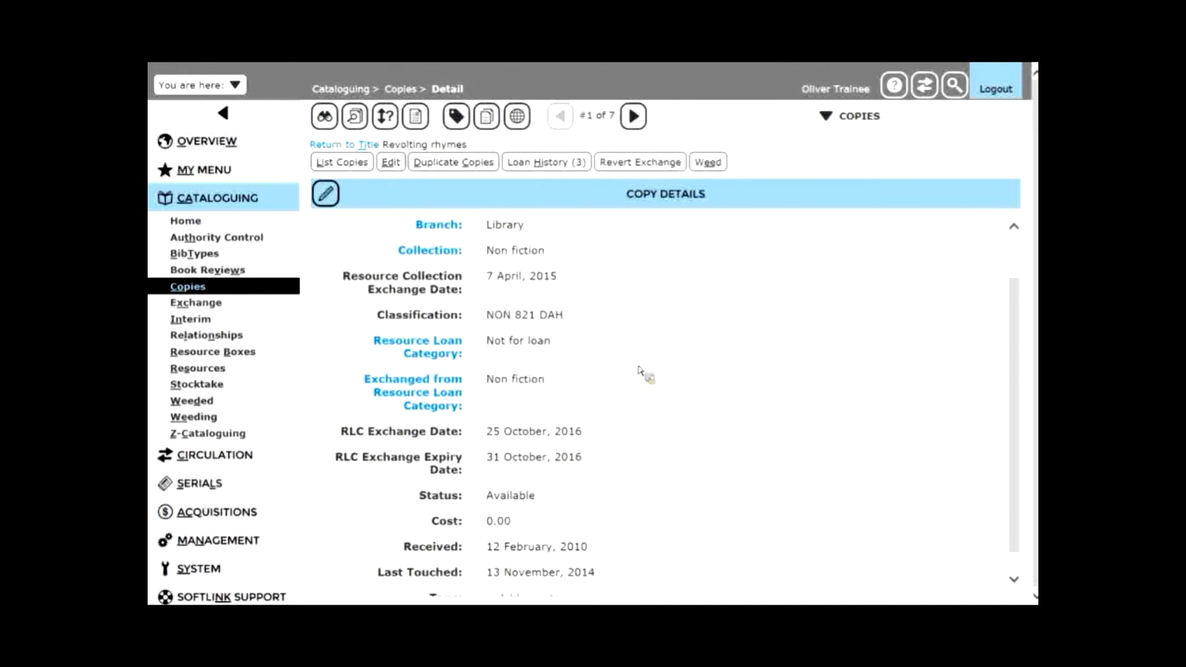
drag(488, 343, 551, 345)
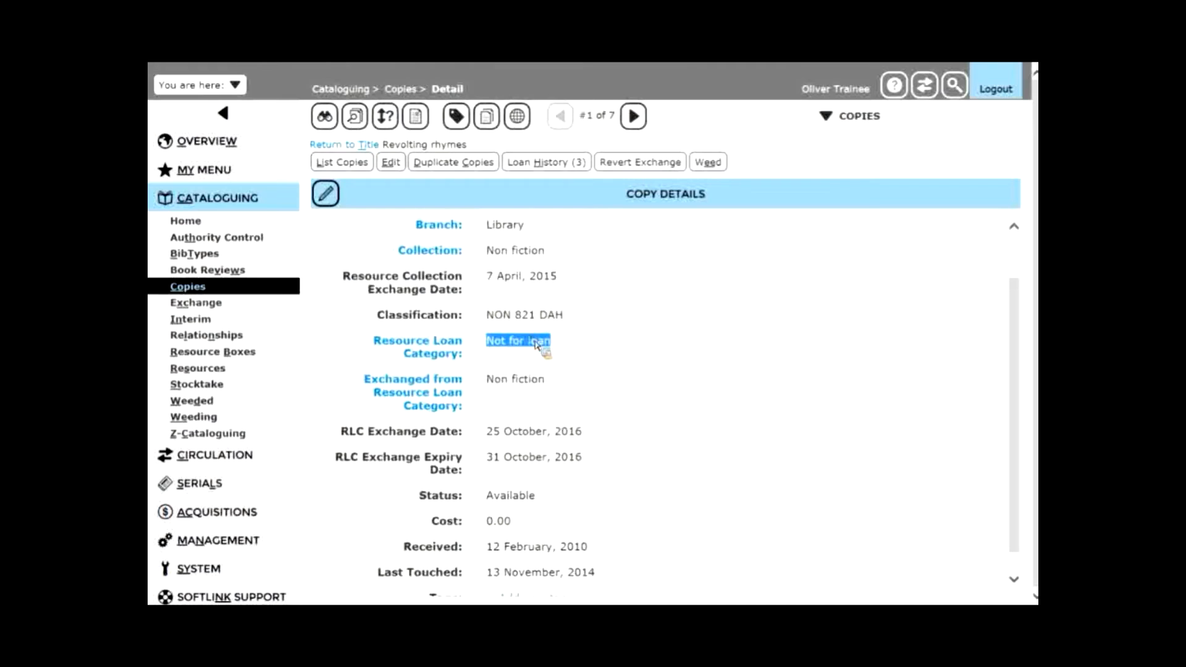
click(615, 351)
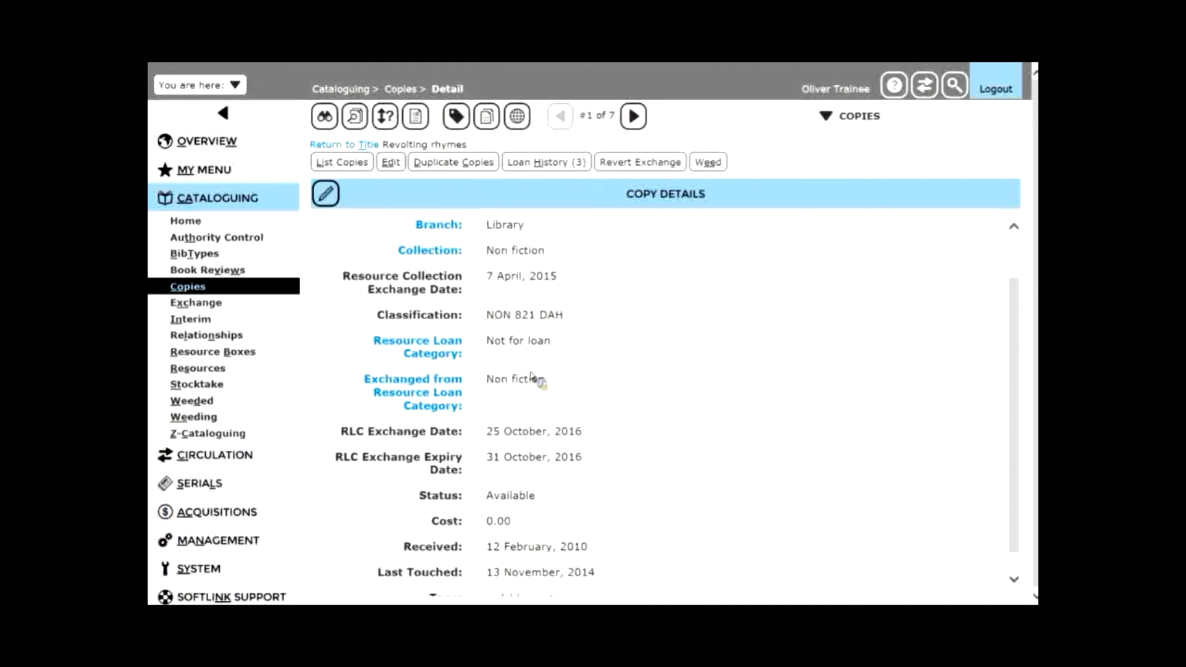
- Check the copy's original Resource Loan Category in its details, and reopen the recently viewed list of the exchanged copies
drag(488, 381, 531, 383)
click(549, 393)
scroll(688, 415, up, 1)
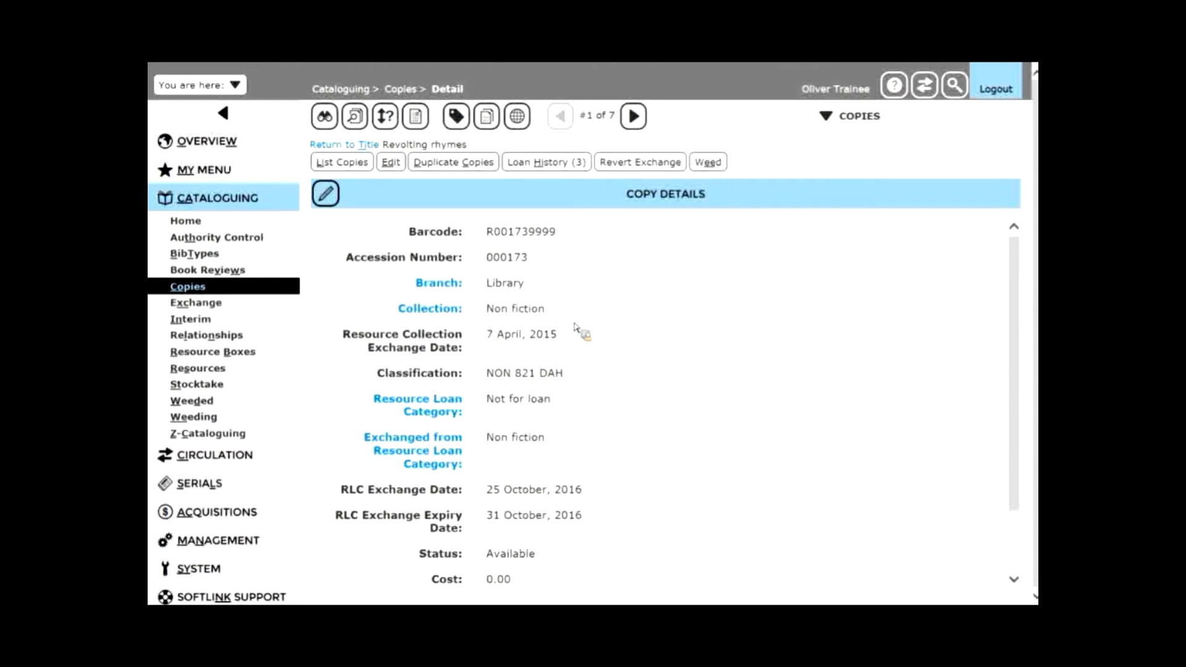
click(240, 86)
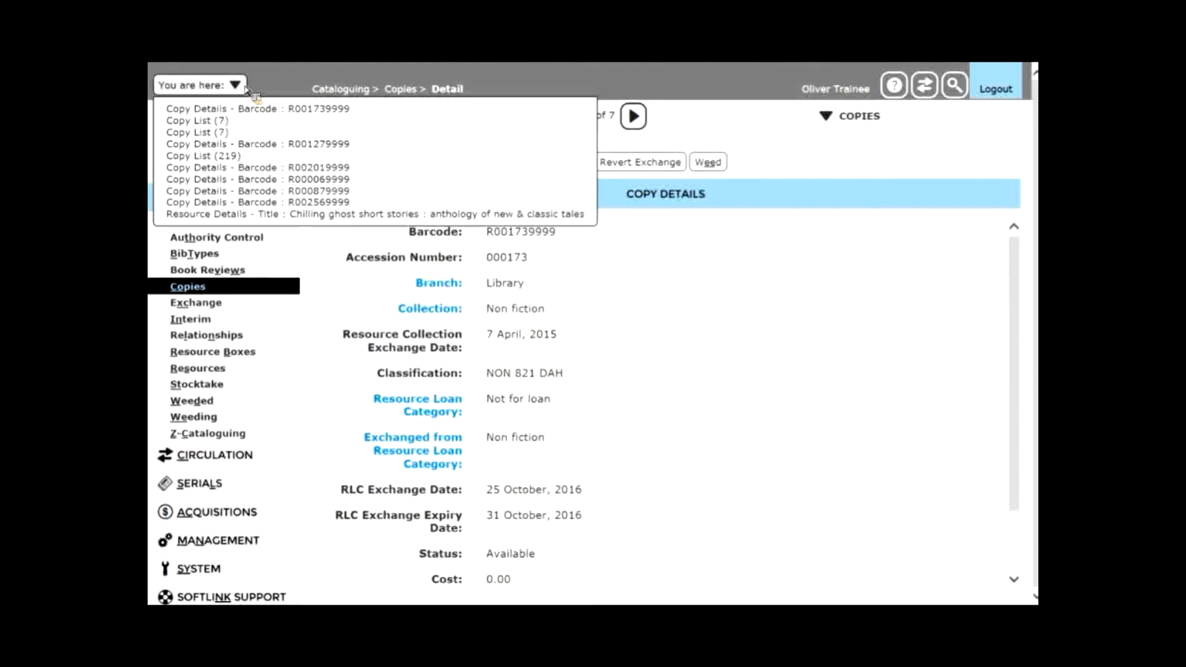
click(223, 121)
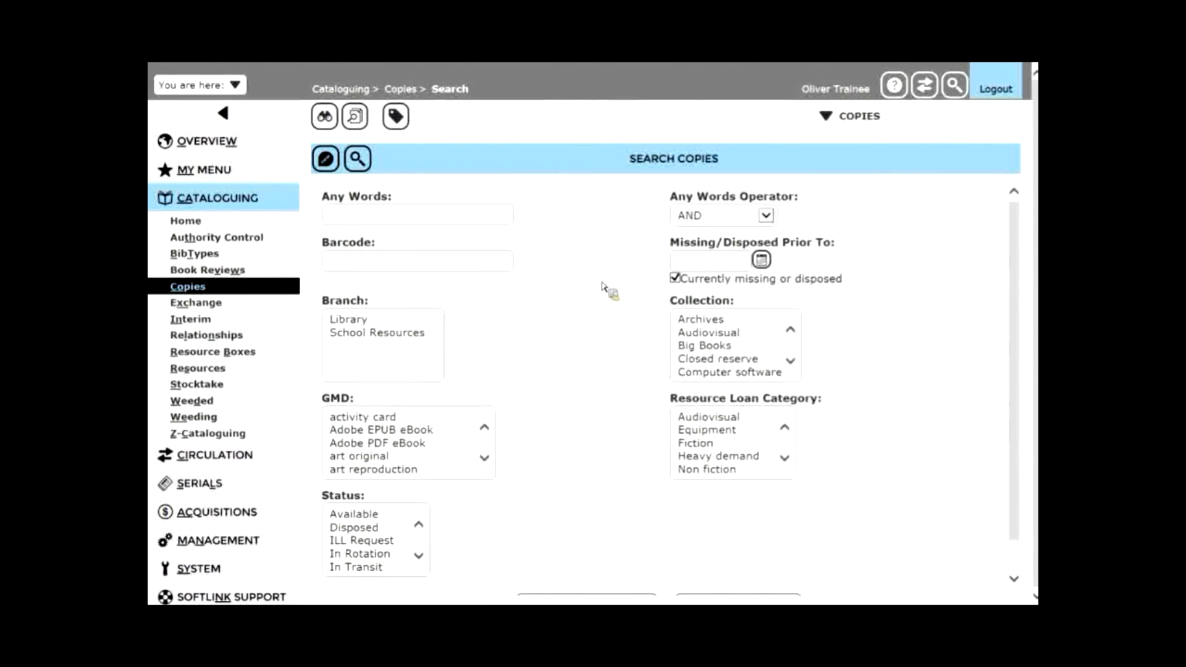
- Search for copies in the Textbooks collection, and return to the Cataloguing home page
click(791, 363)
click(791, 363)
click(791, 363)
click(791, 363)
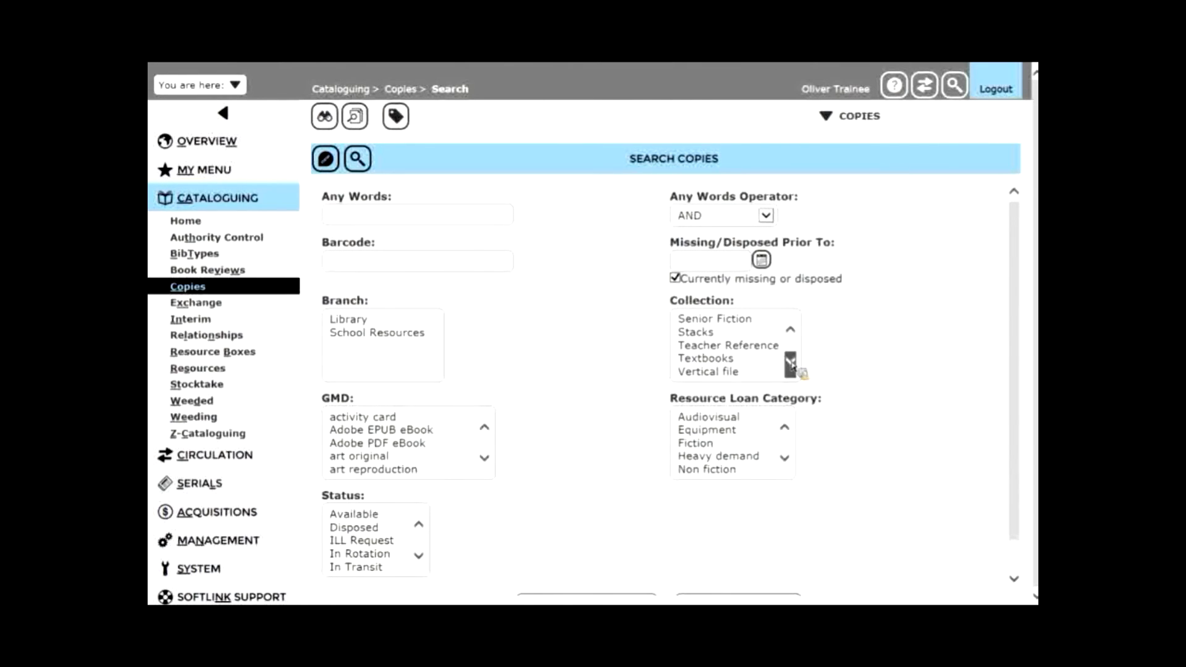
click(732, 359)
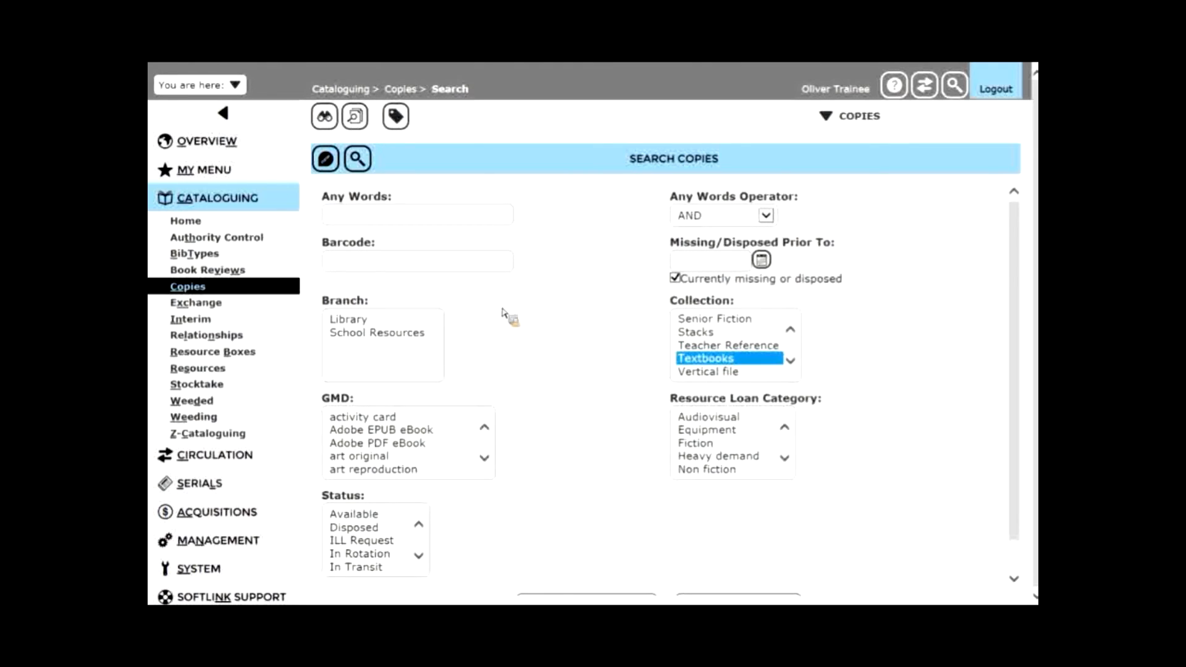
click(364, 164)
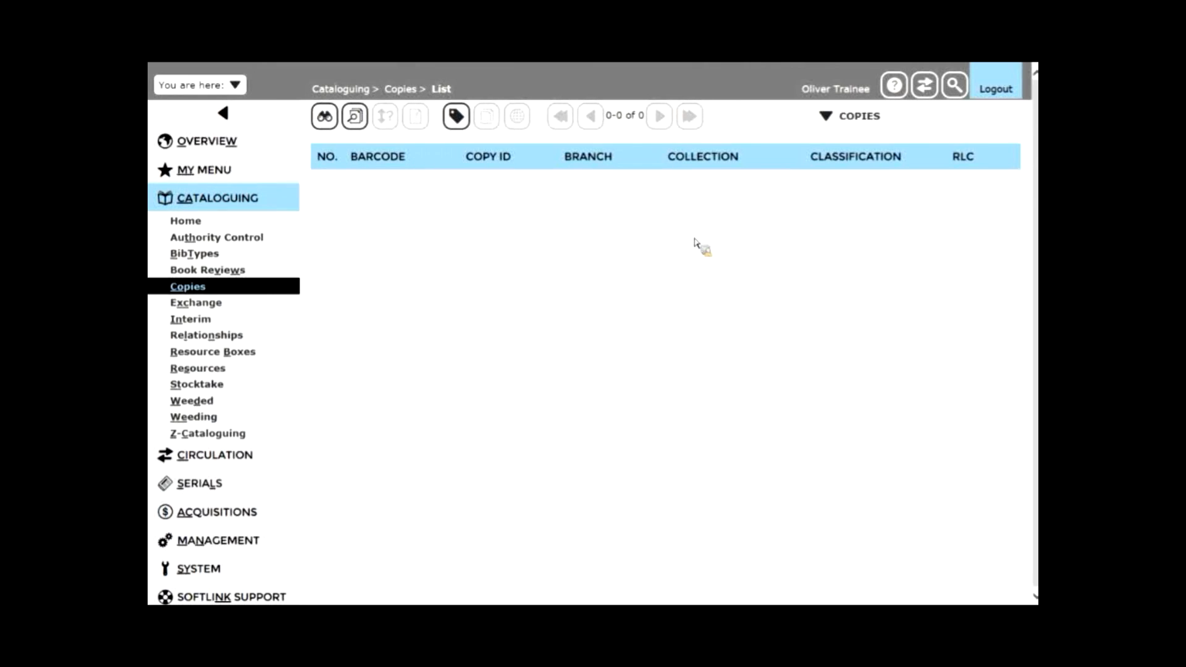
click(203, 223)
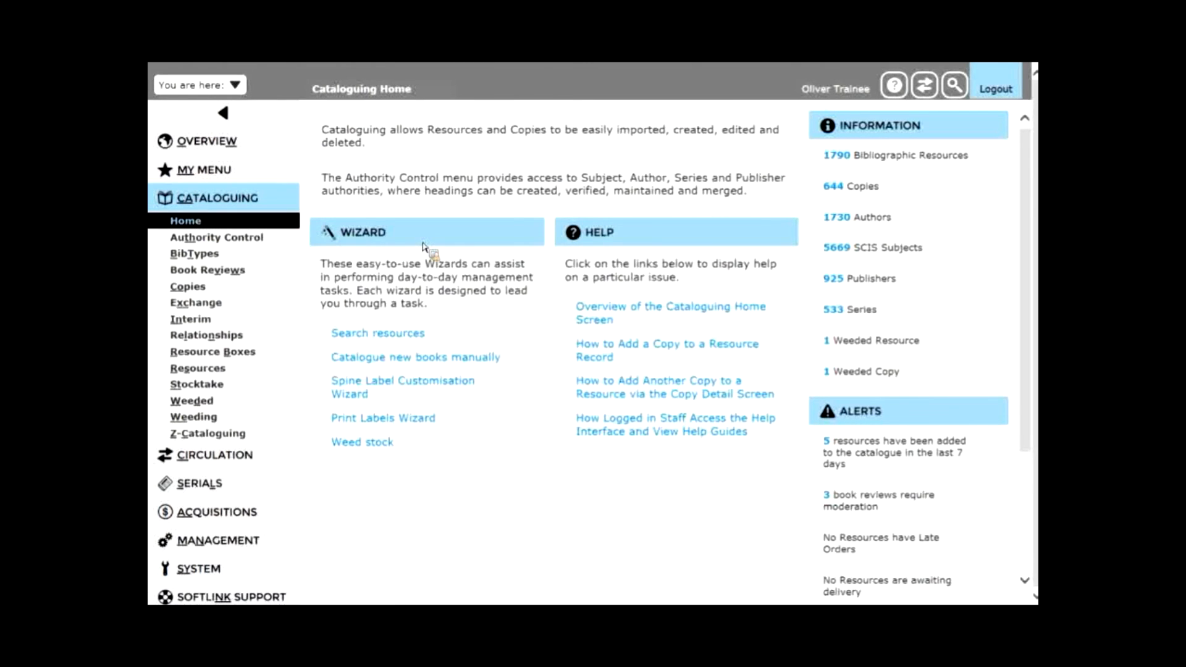